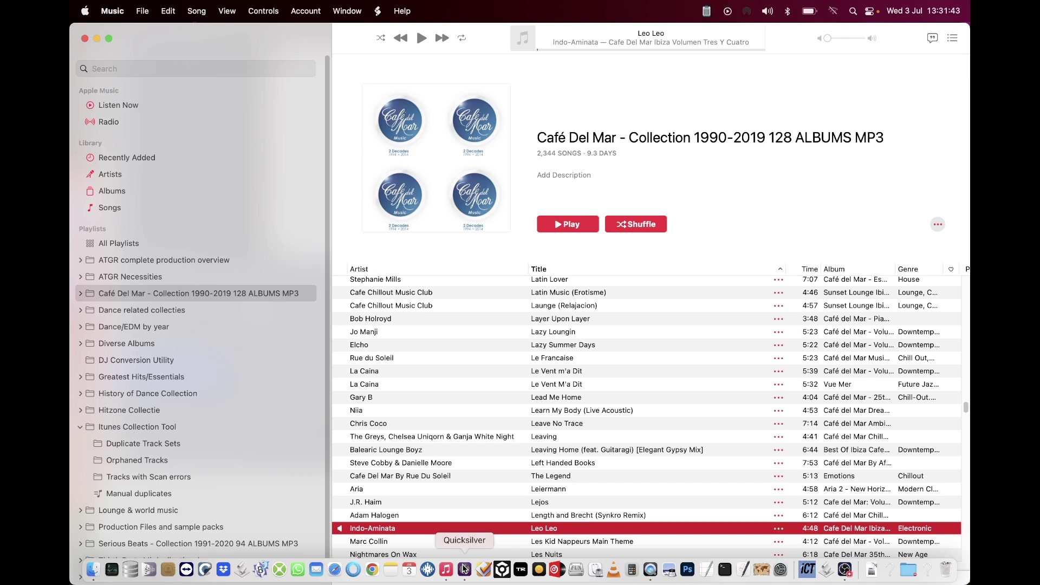
Switch to Quicksilver and open its trigger settings
{"action": "left_click", "coordinate": [463, 569]}
{"action": "left_click", "coordinate": [135, 6]}
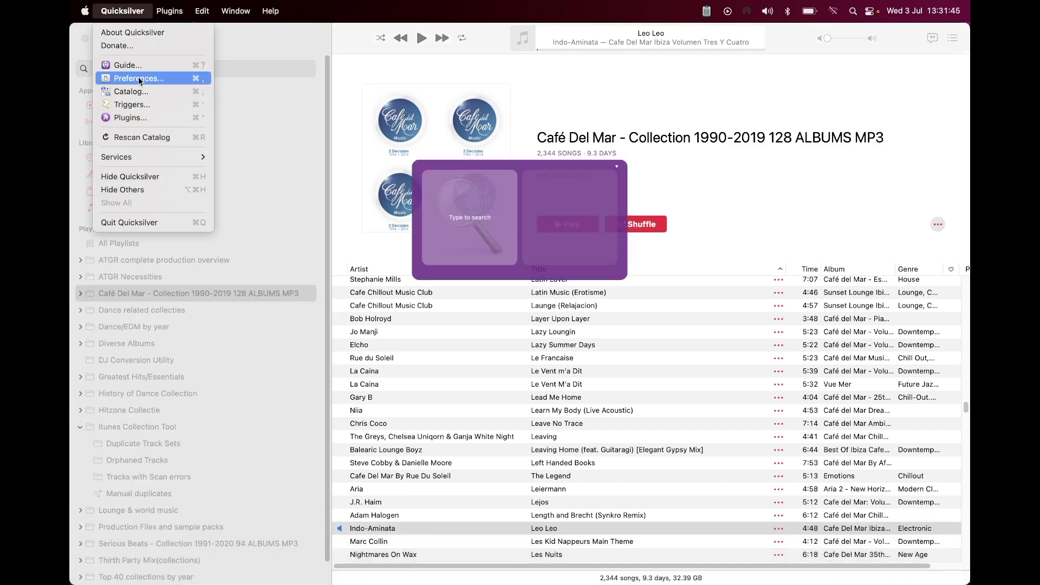
{"action": "left_click", "coordinate": [132, 104]}
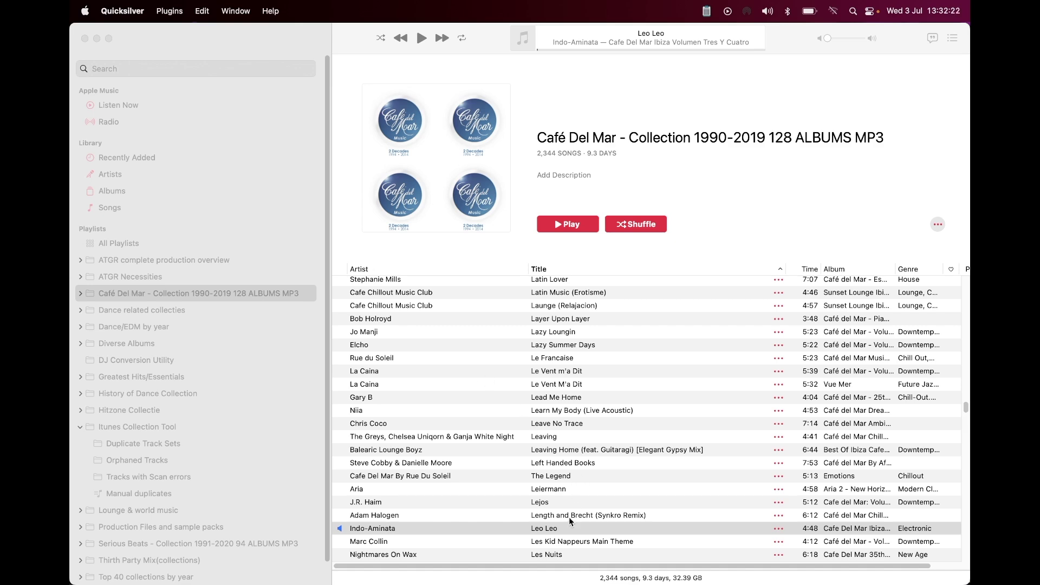
{"action": "left_click", "coordinate": [275, 295]}
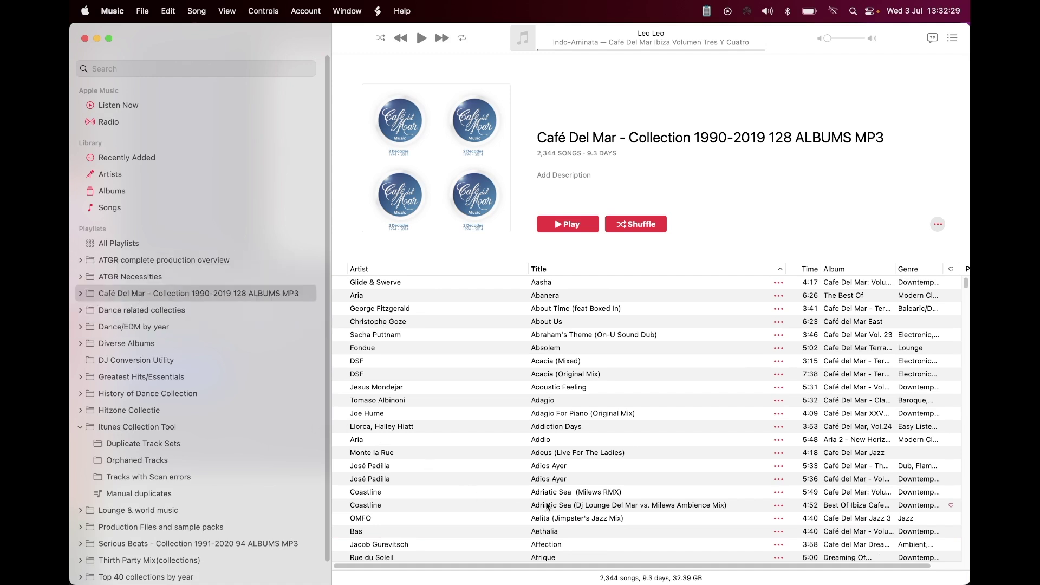
{"action": "double_click", "coordinate": [575, 493]}
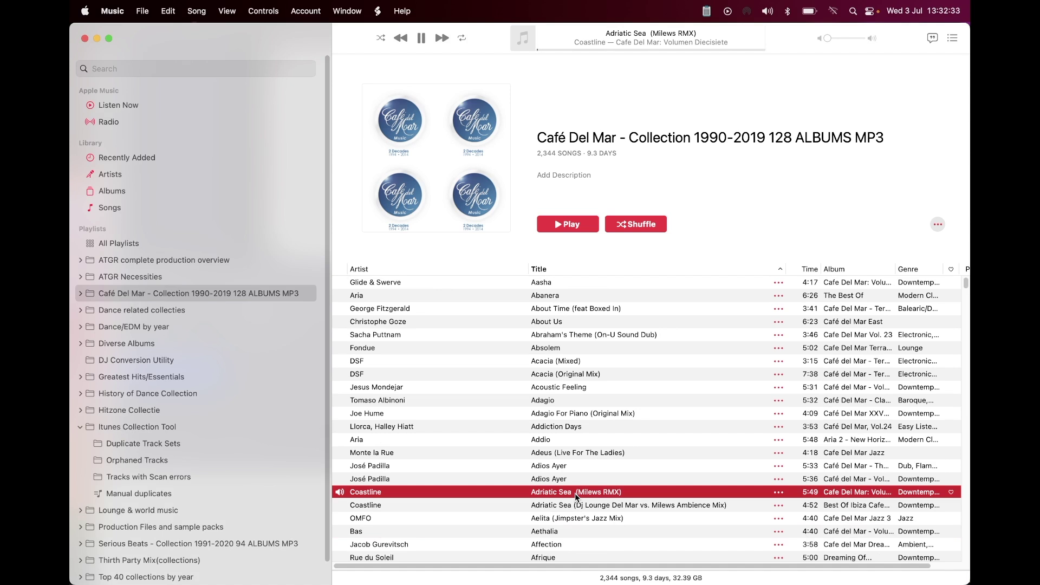
{"action": "key", "text": "space"}
Relink the missing Lula track to the Lula MP3 file by searching this Mac for "Phil Mison Lula", and pause playback
{"action": "type", "text": "lula"}
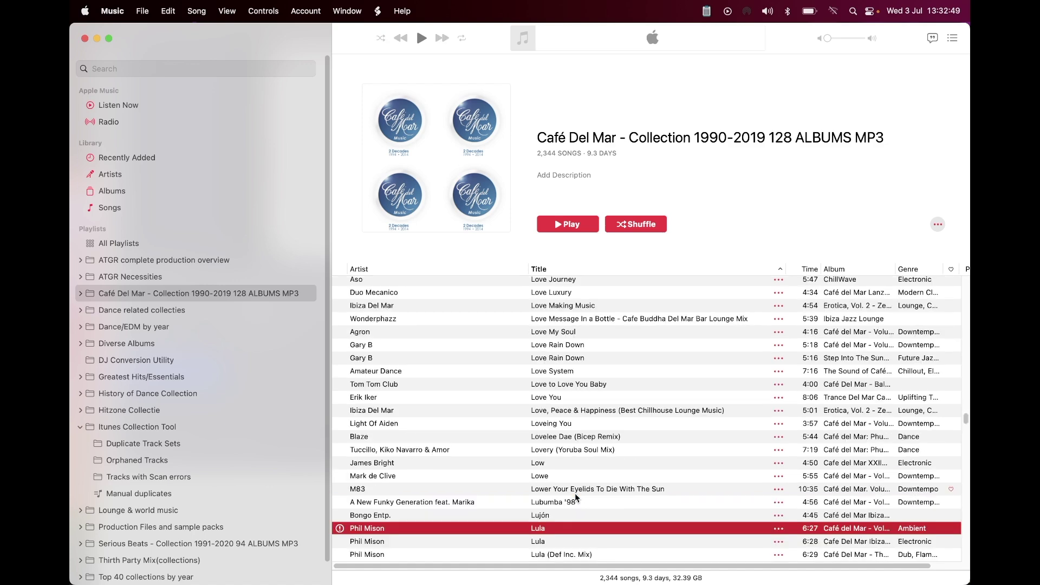
{"action": "key", "text": "Return"}
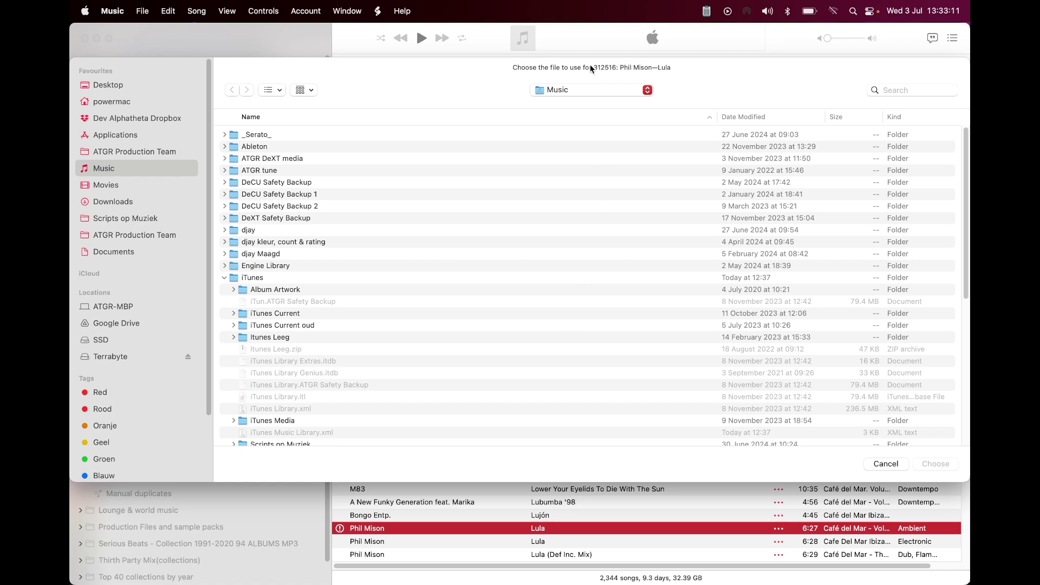
{"action": "mouse_move", "coordinate": [565, 74]}
{"action": "left_click", "coordinate": [896, 90]}
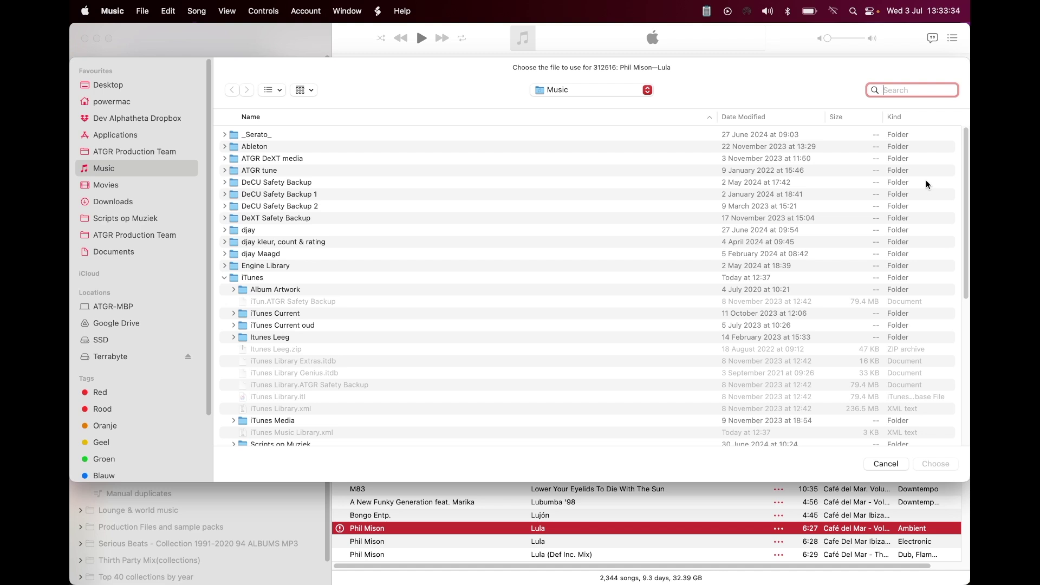
{"action": "type", "text": "Phil Mison Lula"}
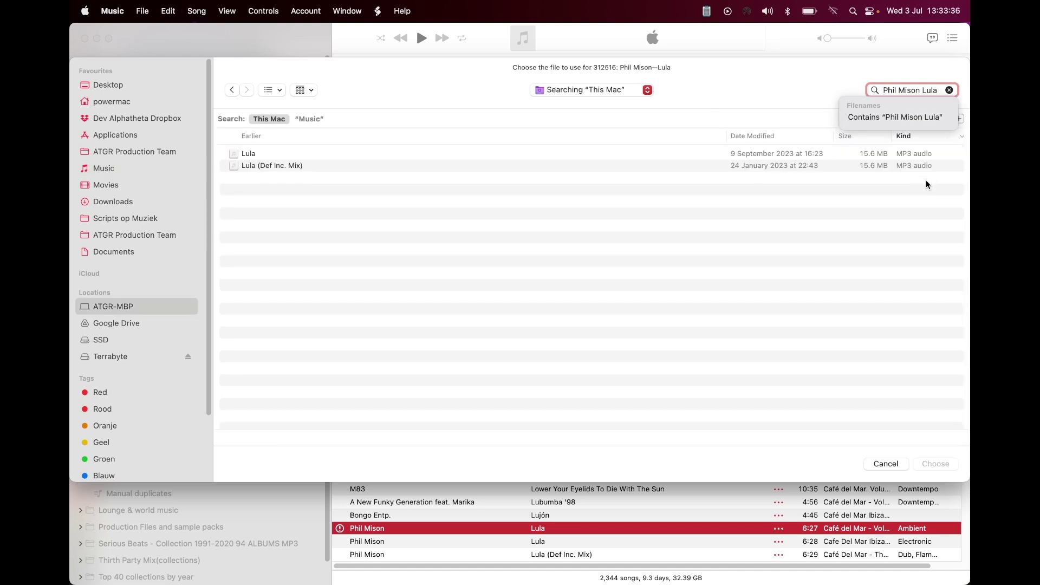
{"action": "left_click", "coordinate": [428, 153]}
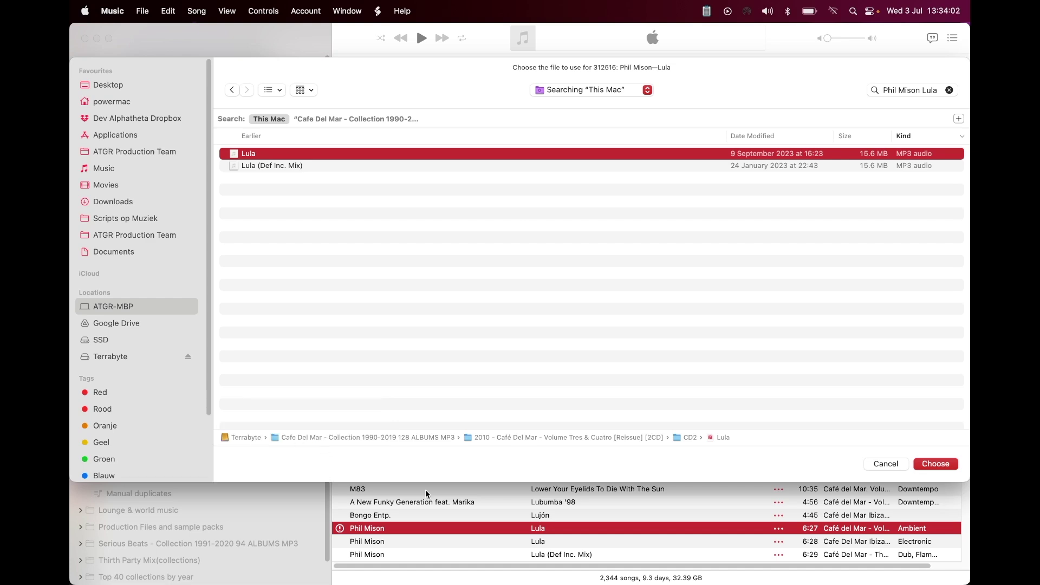
{"action": "left_click", "coordinate": [943, 463]}
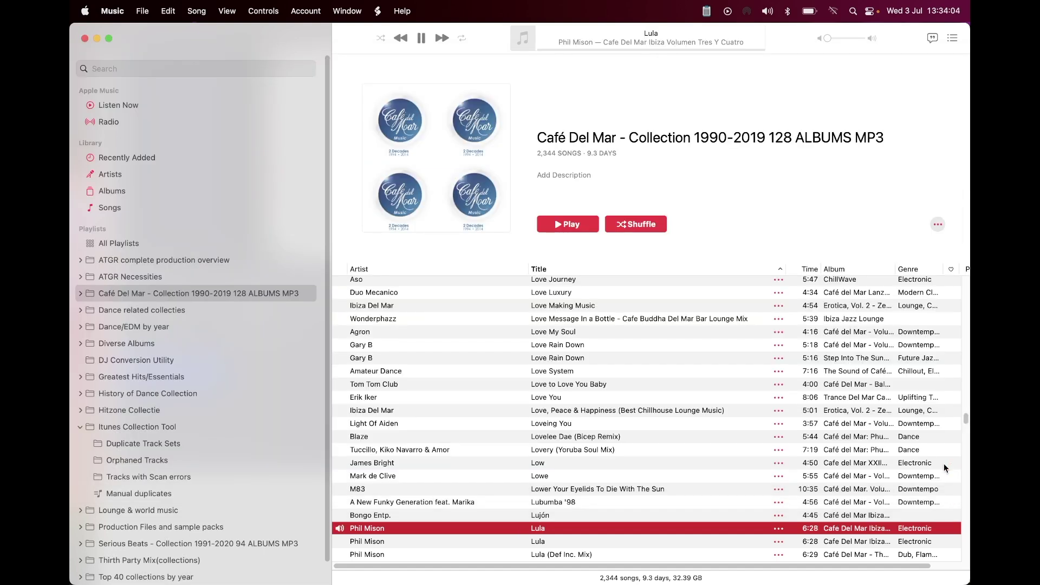
{"action": "key", "text": "space"}
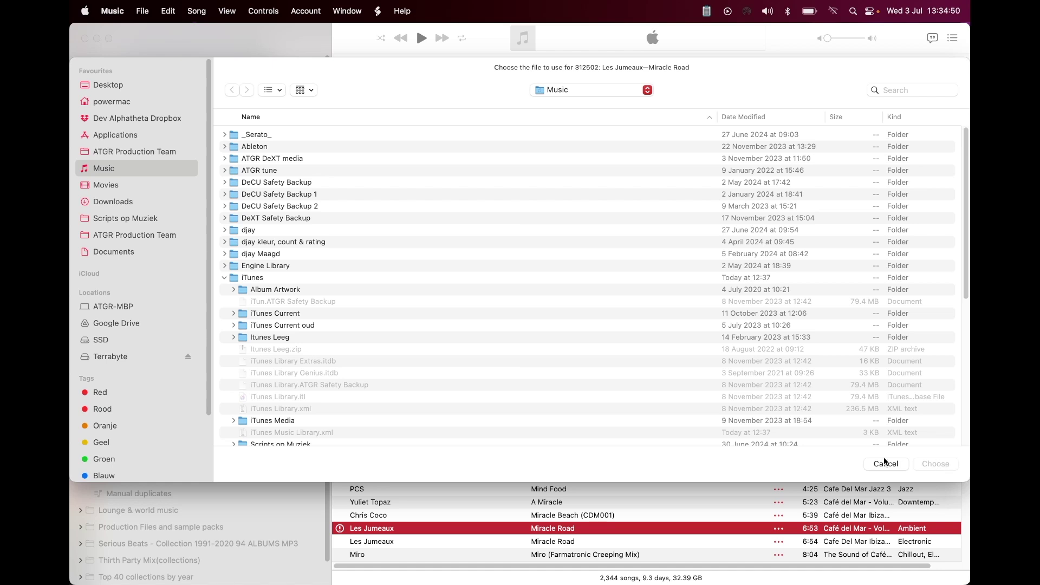
Relink the missing Miracle Road track to the Miracle Road MP3 by searching this Mac for "Les Jumeaux Miracle Road"
{"action": "key", "text": "super"}
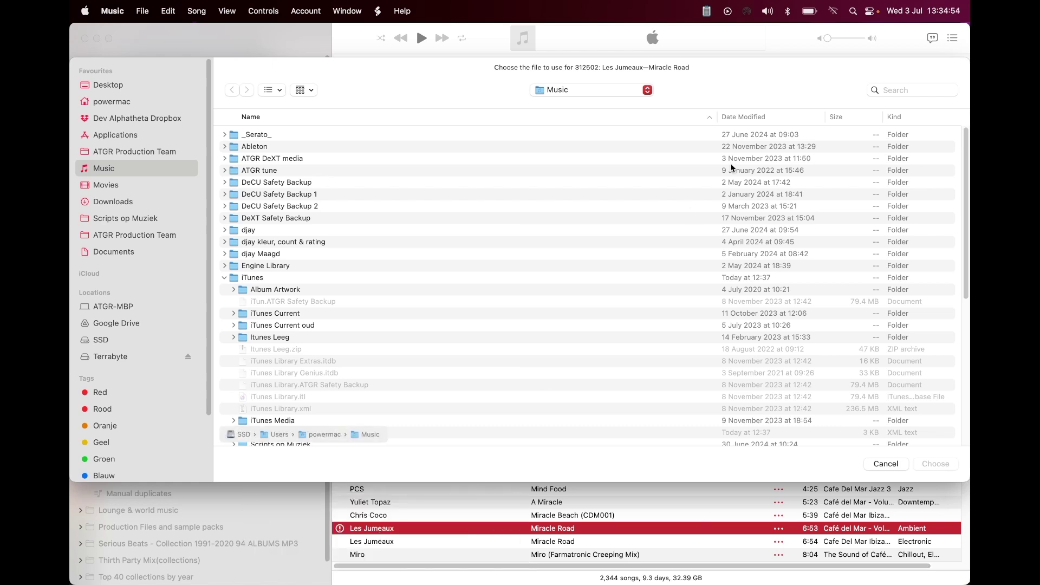
{"action": "left_click", "coordinate": [919, 89]}
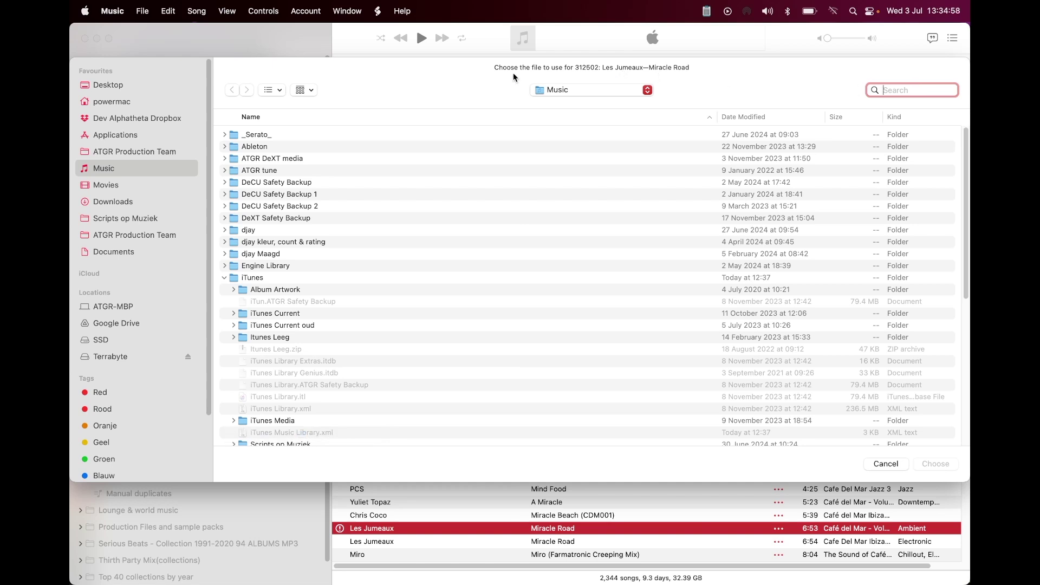
{"action": "type", "text": "Les Jumeaux Miracle Road"}
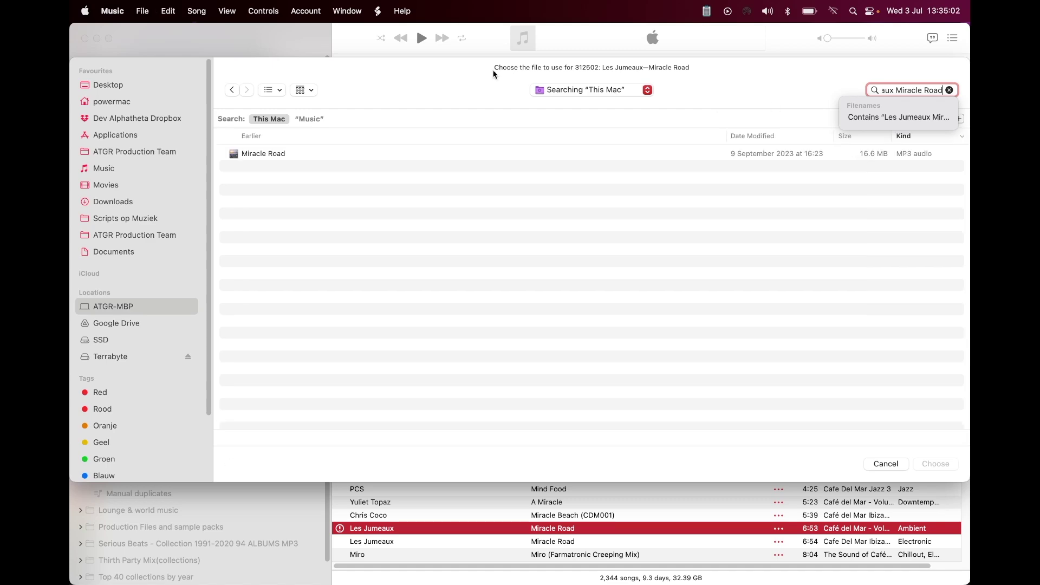
{"action": "double_click", "coordinate": [367, 154]}
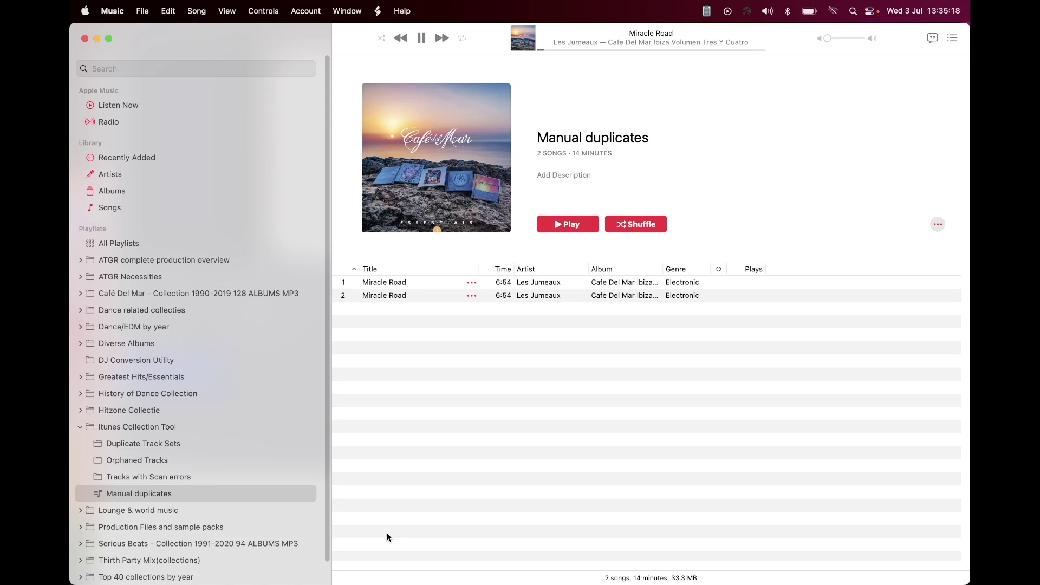
Merge the Miracle Road entries in Manual duplicates by accepting the proposed master track, and briefly play the remaining one
{"action": "key", "text": "super+a"}
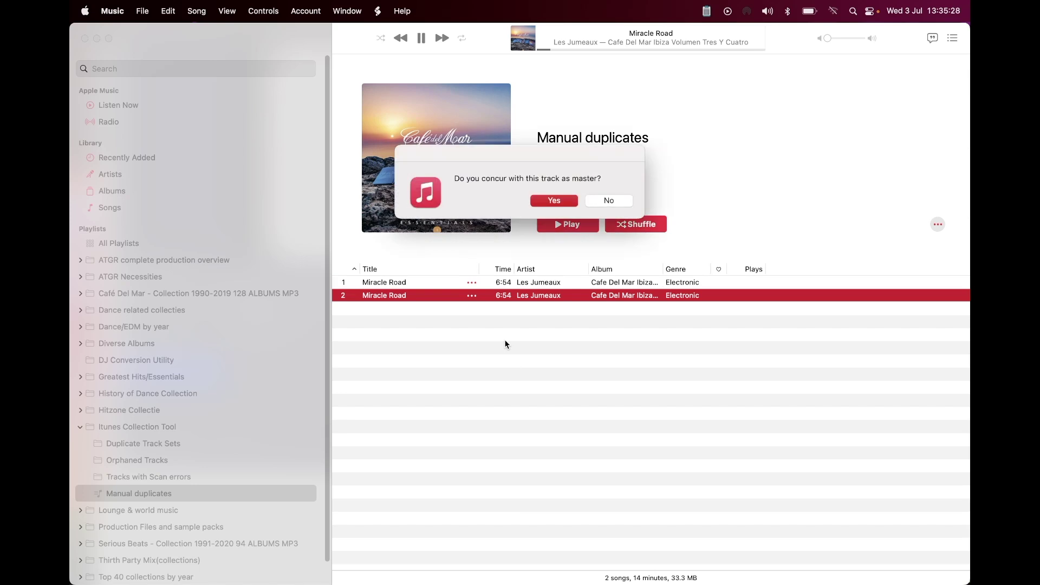
{"action": "key", "text": "Return"}
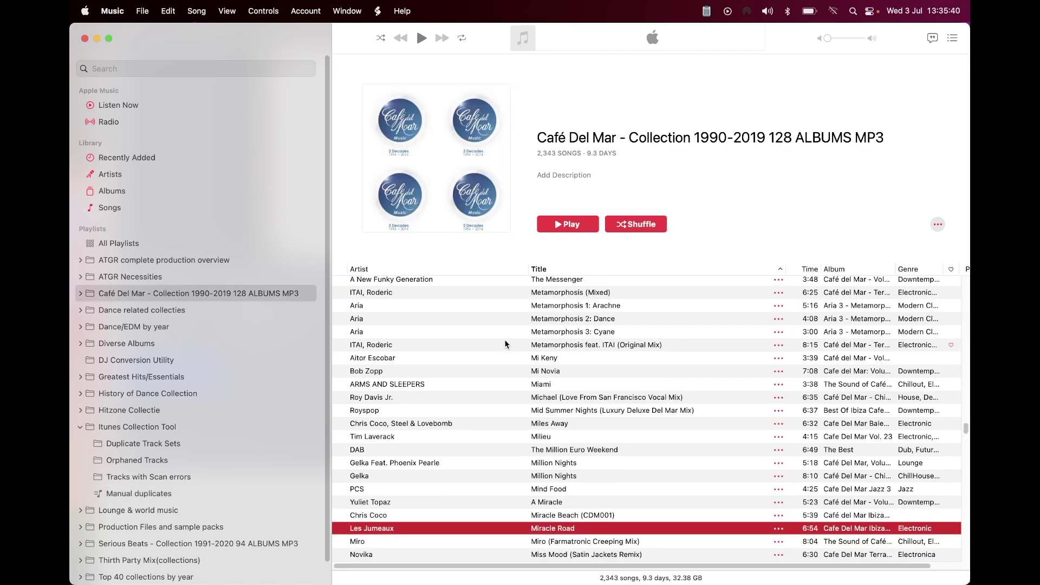
{"action": "key", "text": "space"}
{"action": "key", "text": "space"}
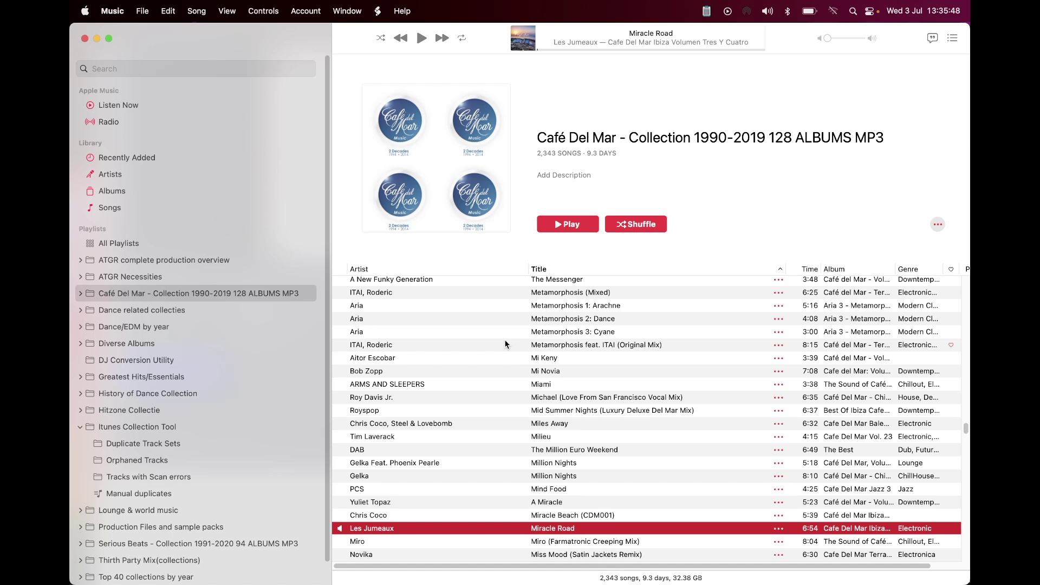
Relink the next missing track to the first MP3 file found for "Silent Poets Moment Scale (Dubmaster X Remix)"
{"action": "key", "text": "super+Right"}
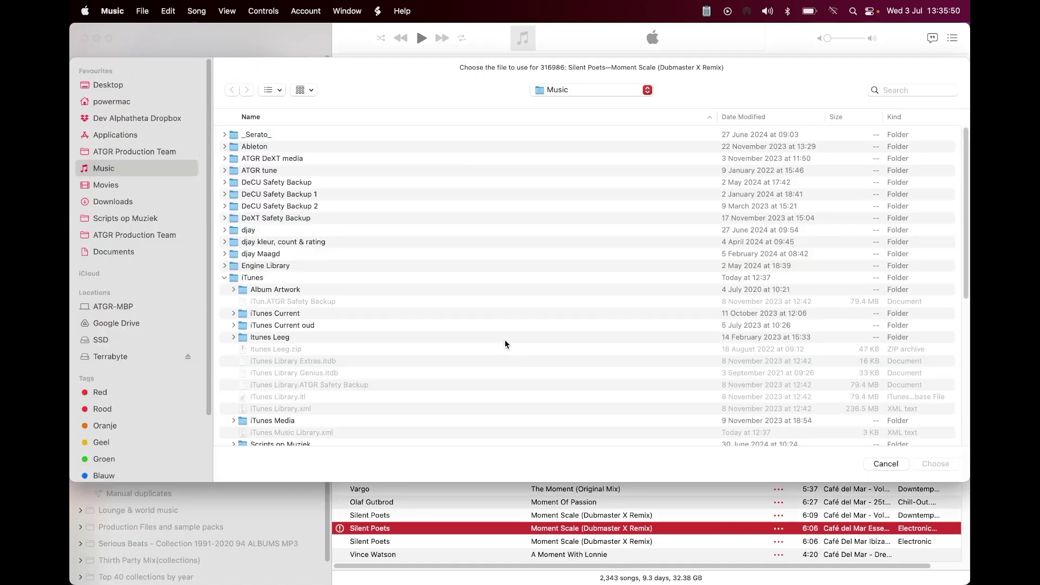
{"action": "key", "text": "super+f"}
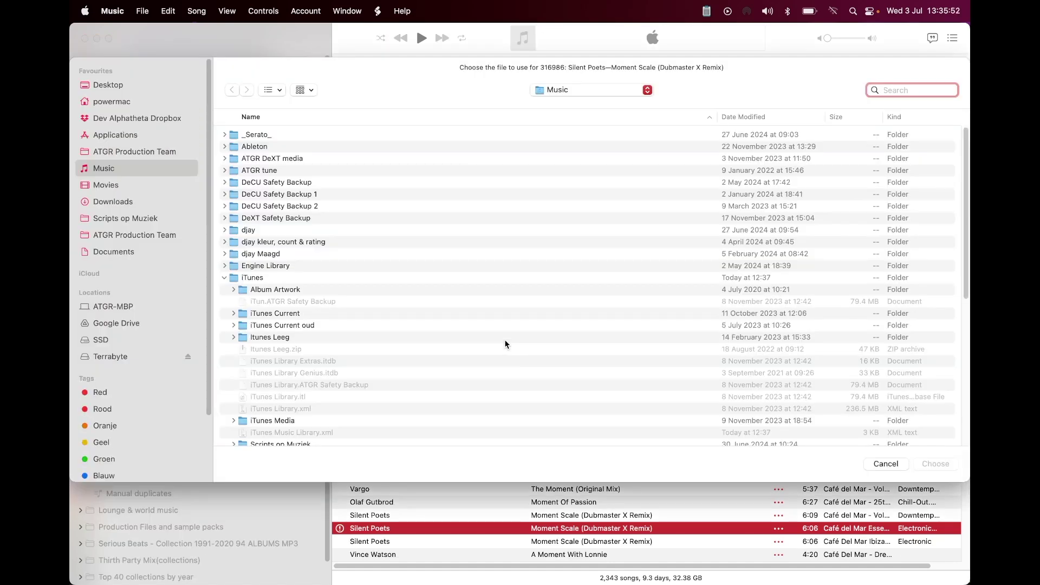
{"action": "type", "text": "Silent Poets Moment Scale (Dubmaster X Remix)"}
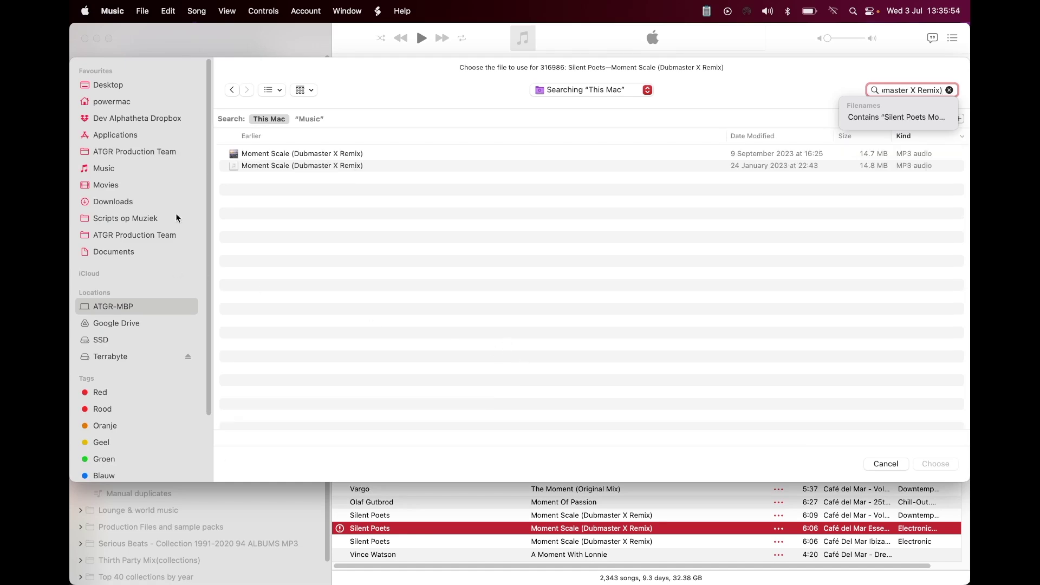
{"action": "double_click", "coordinate": [376, 156]}
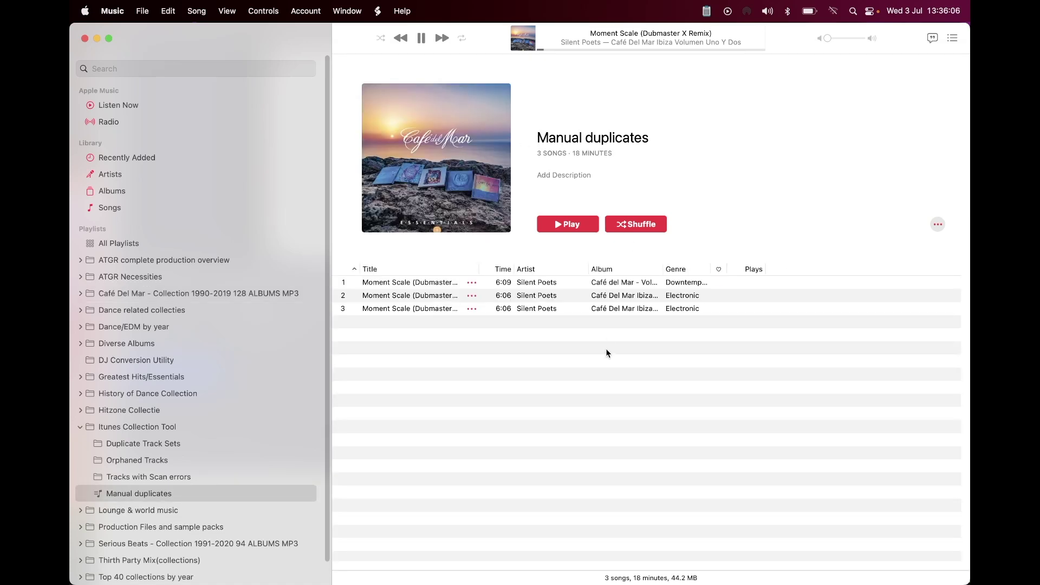
Merge all Moment Scale (Dubmaster X Remix) entries in Manual duplicates into one master and return to the Café Del Mar playlist
{"action": "key", "text": "super+a"}
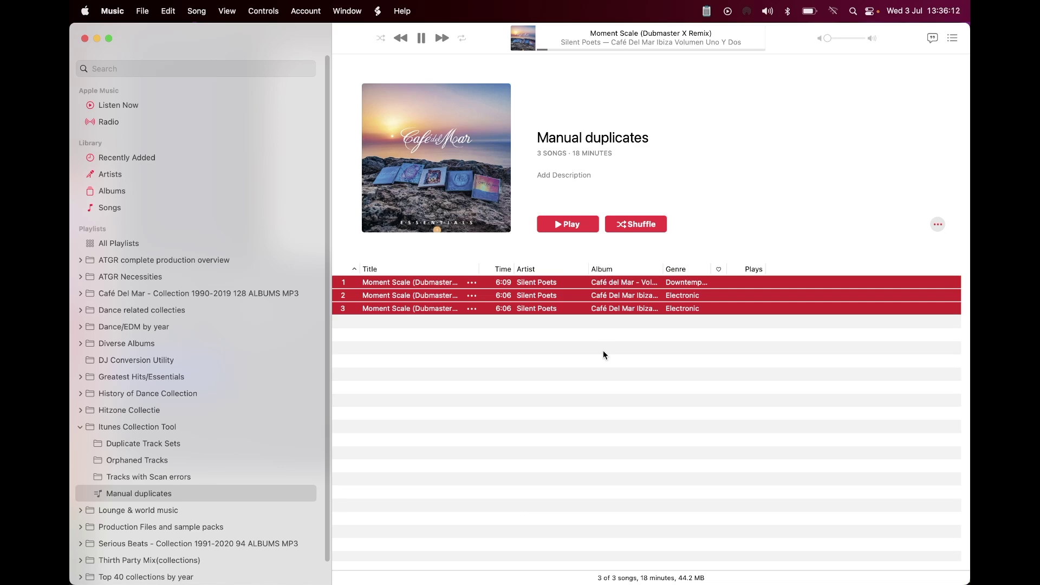
{"action": "key", "text": "Return"}
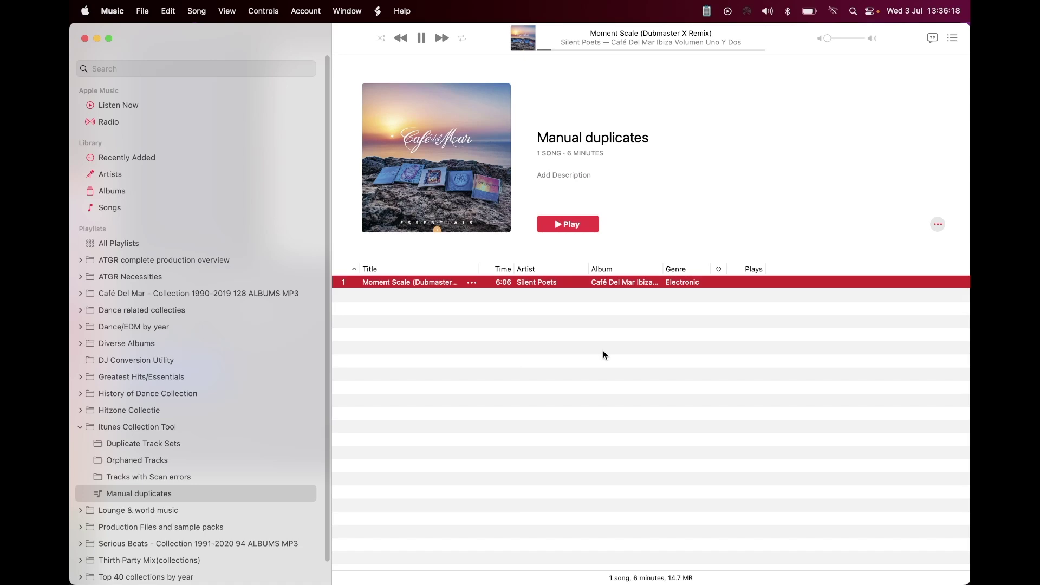
{"action": "key", "text": "super+bracketleft"}
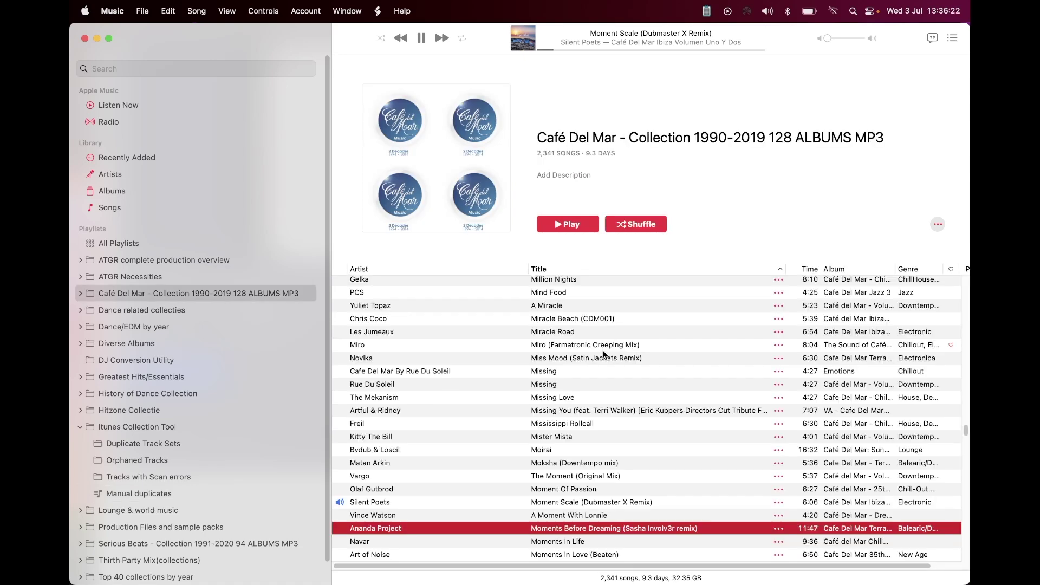
{"action": "key", "text": "Return"}
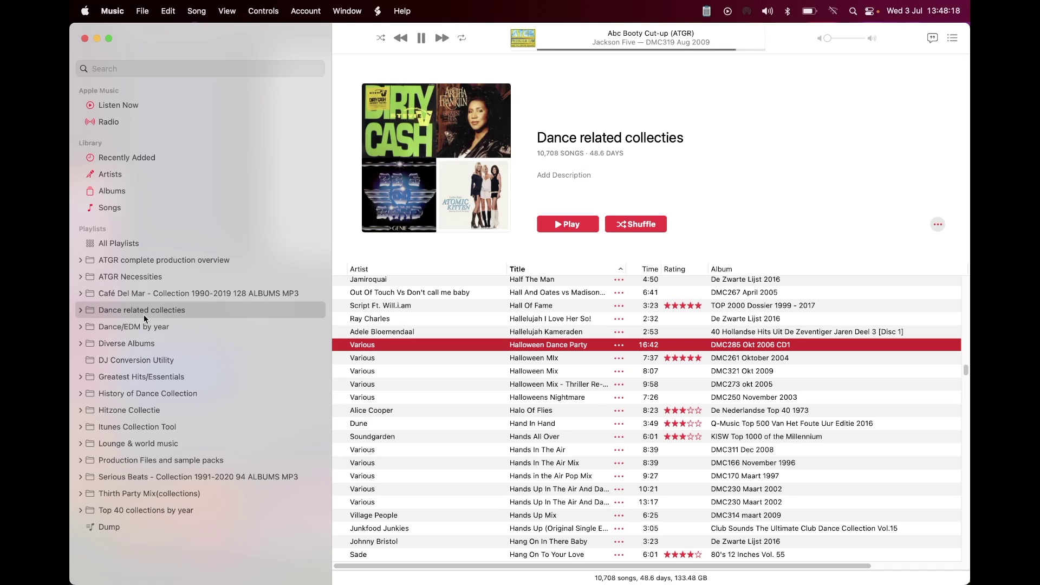
Open the Dance related collecties playlist and play Acid Eiffel by Choice
{"action": "left_click", "coordinate": [149, 312]}
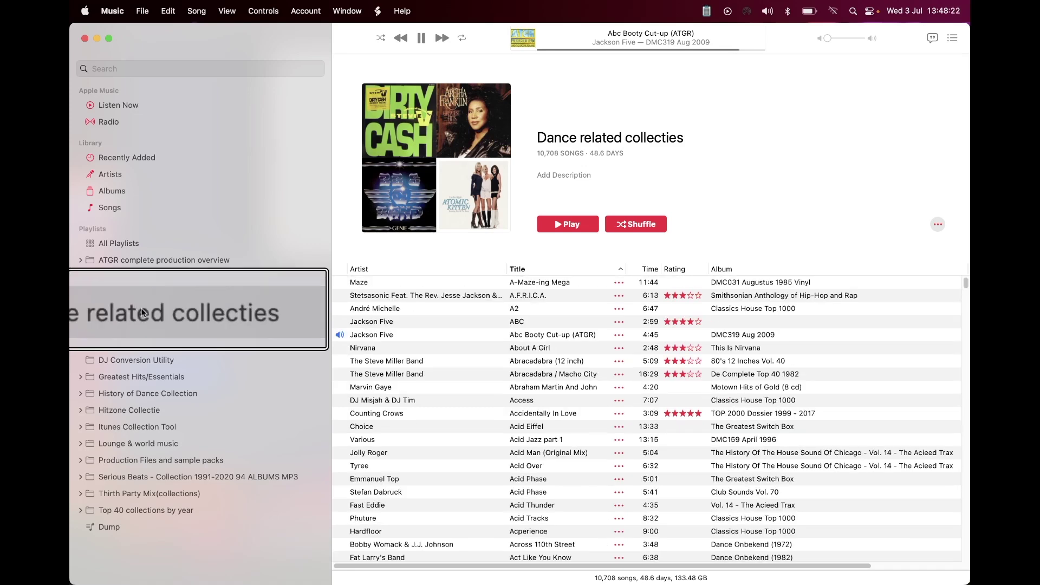
{"action": "double_click", "coordinate": [422, 428]}
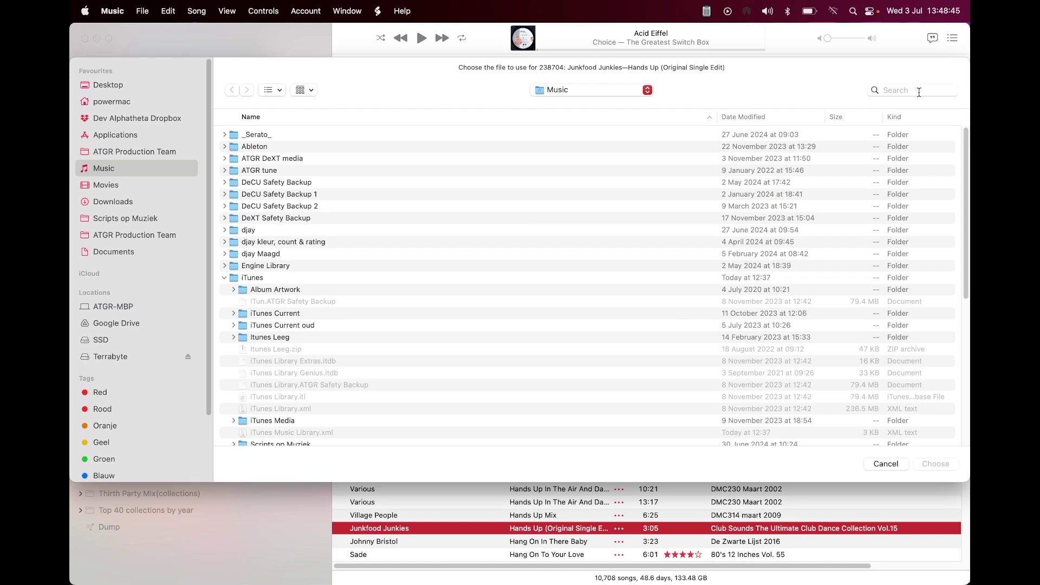
{"action": "left_click", "coordinate": [918, 91]}
{"action": "key", "text": "super+v"}
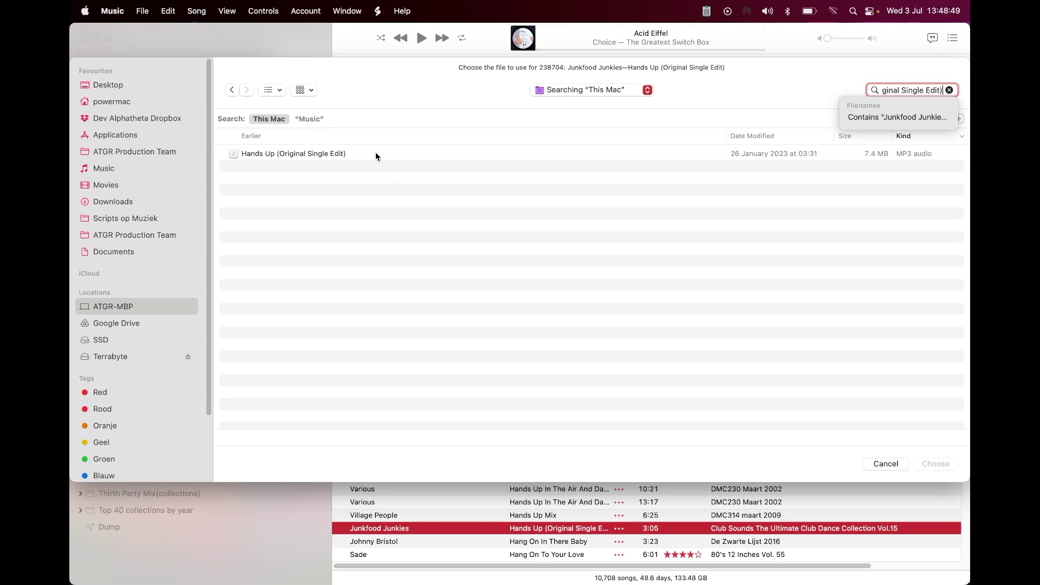
{"action": "left_click", "coordinate": [884, 464]}
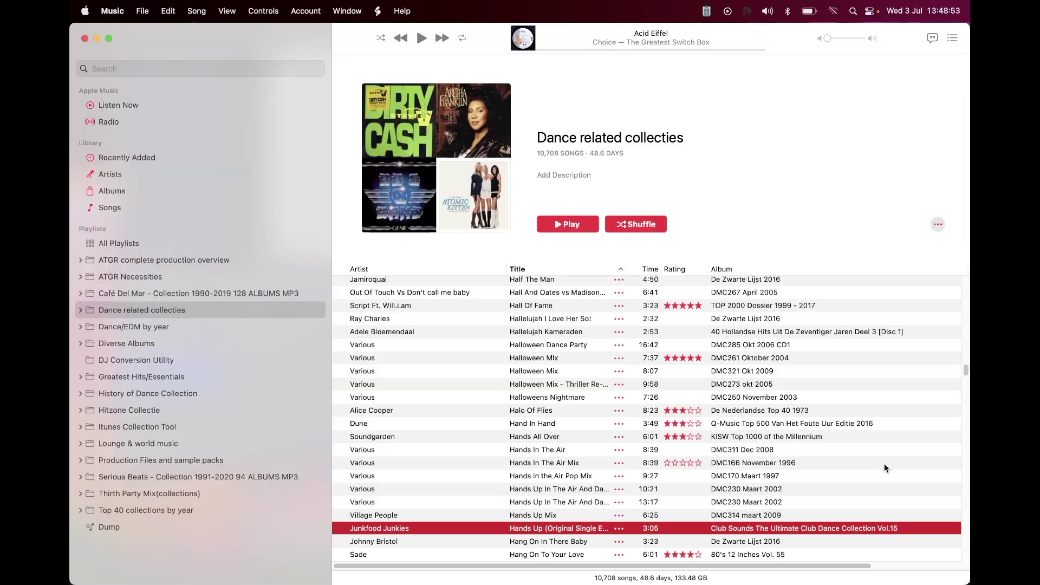
Examine the file location in the song info of Hands Up (Original Single Edit), and close the info without changes
{"action": "right_click", "coordinate": [572, 529]}
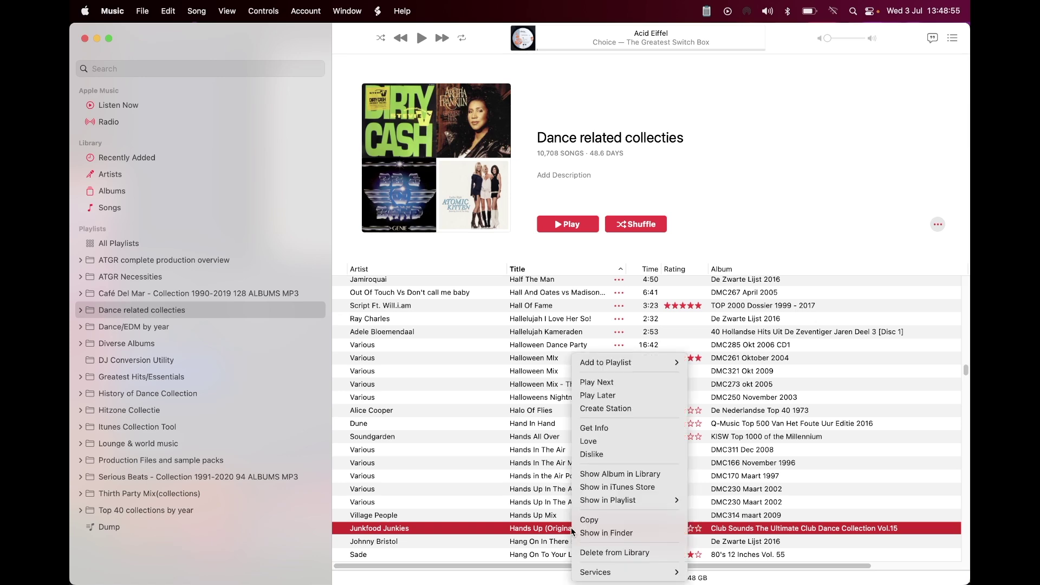
{"action": "left_click", "coordinate": [587, 429]}
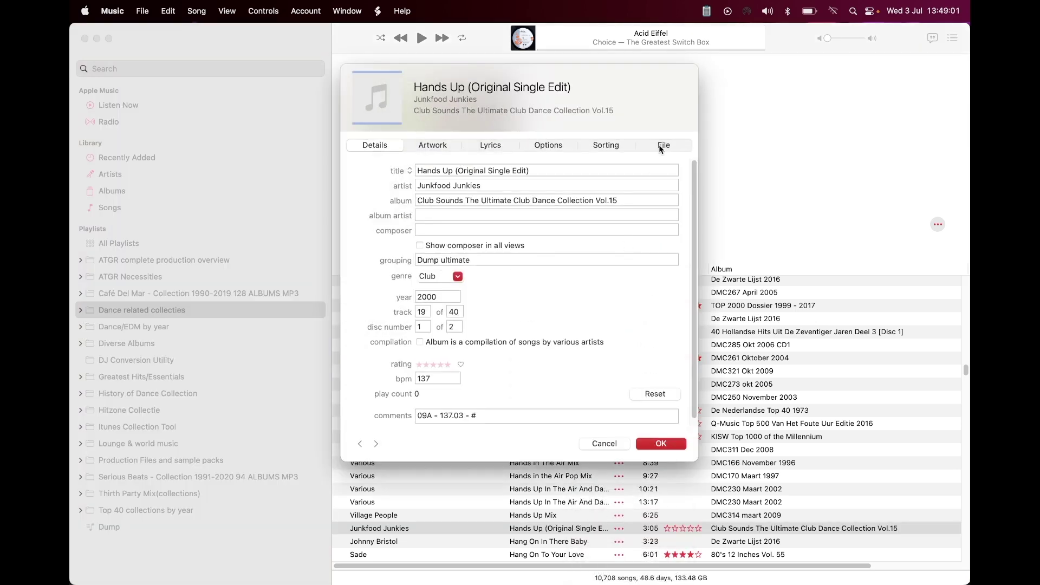
{"action": "left_click", "coordinate": [664, 144]}
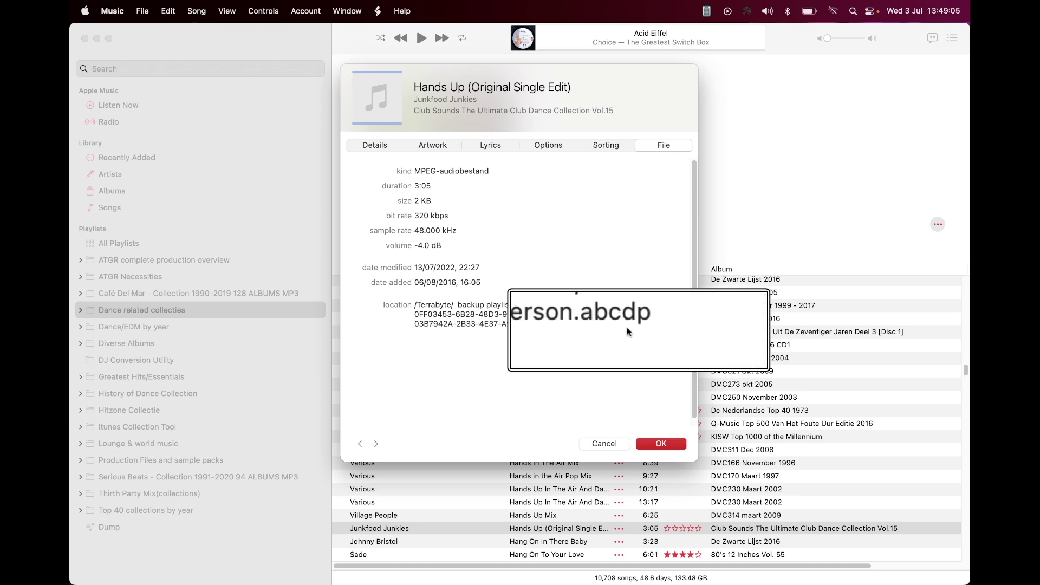
{"action": "left_click", "coordinate": [603, 443]}
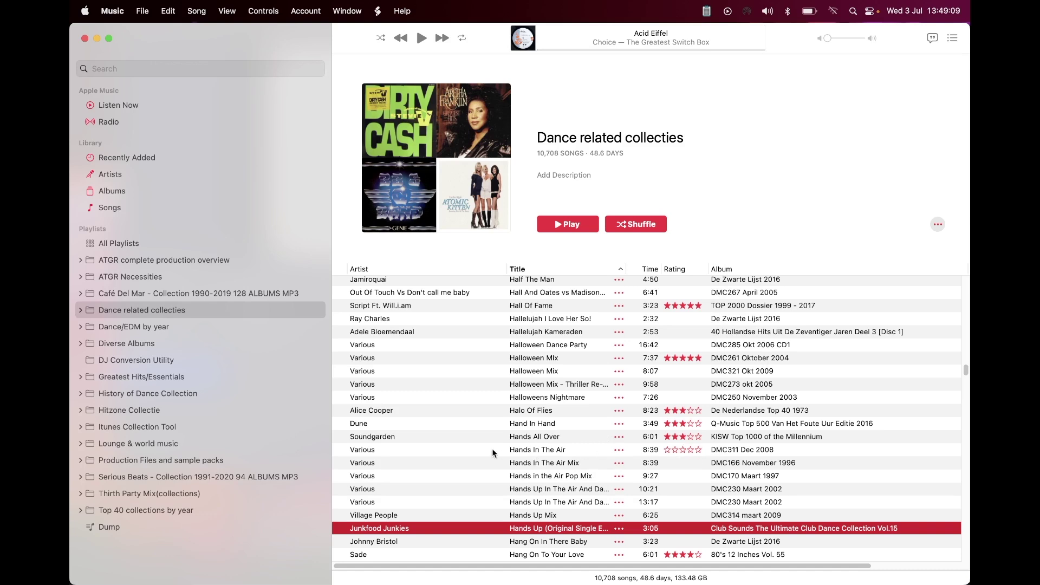
Restart from Halloweens Nightmare and relink Junkfood Junkies' Hands Up (Original Single Edit) to the MP3 found by searching its artist and title
{"action": "double_click", "coordinate": [434, 399]}
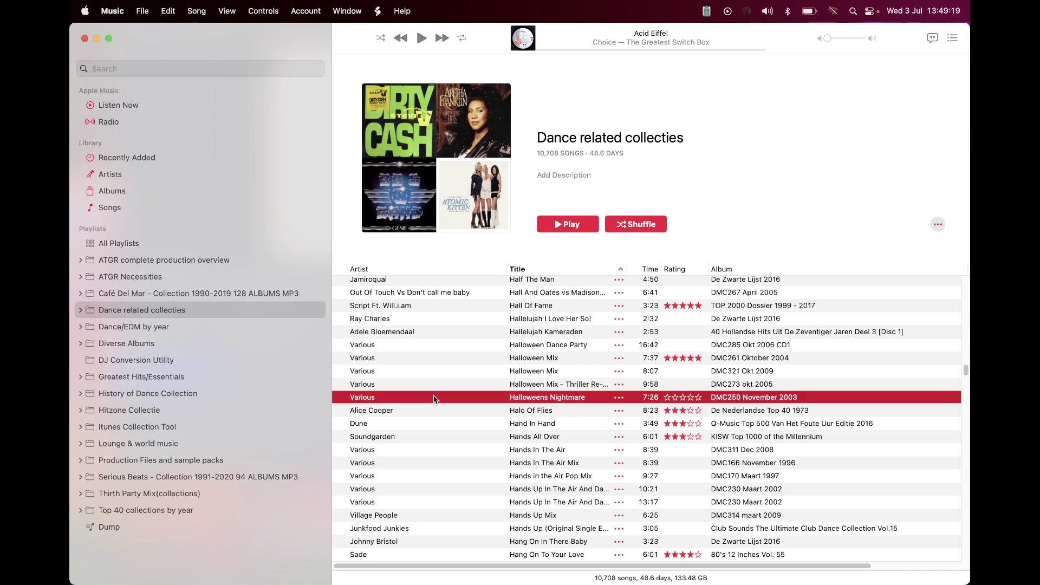
{"action": "key", "text": "space"}
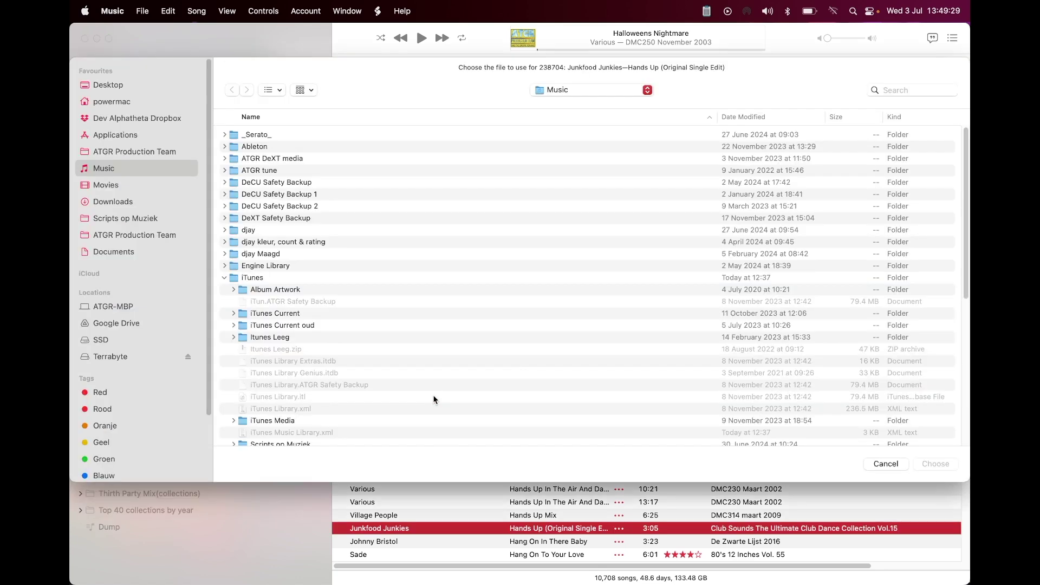
{"action": "key", "text": "super+f"}
{"action": "type", "text": "Junkfood Junkies—Hands Up (Original Single Edit)"}
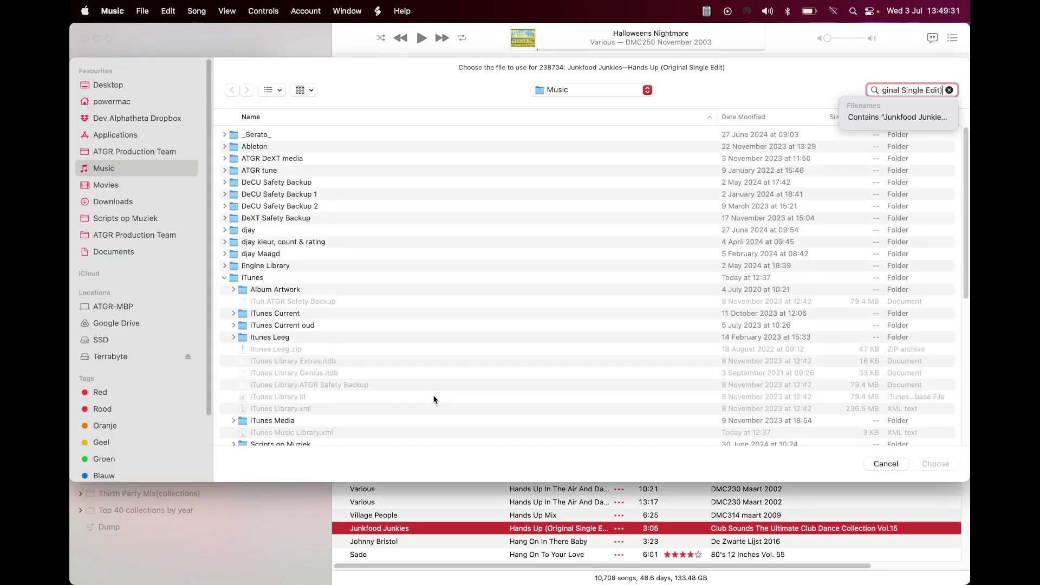
{"action": "left_click", "coordinate": [352, 155]}
{"action": "double_click", "coordinate": [353, 155]}
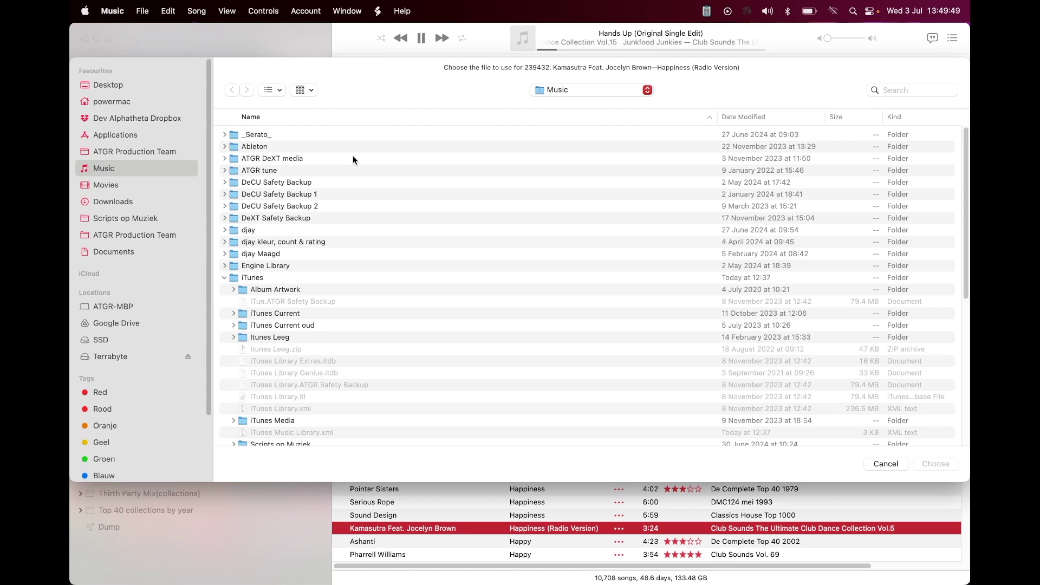
Relink Kamasutra Feat. Jocelyn Brown's Happiness (Radio Version) to the MP3 found by searching its artist and title
{"action": "key", "text": "cmd+f"}
{"action": "type", "text": "Kamasutra Feat. Jocelyn Brown—Happiness (Radio Version)"}
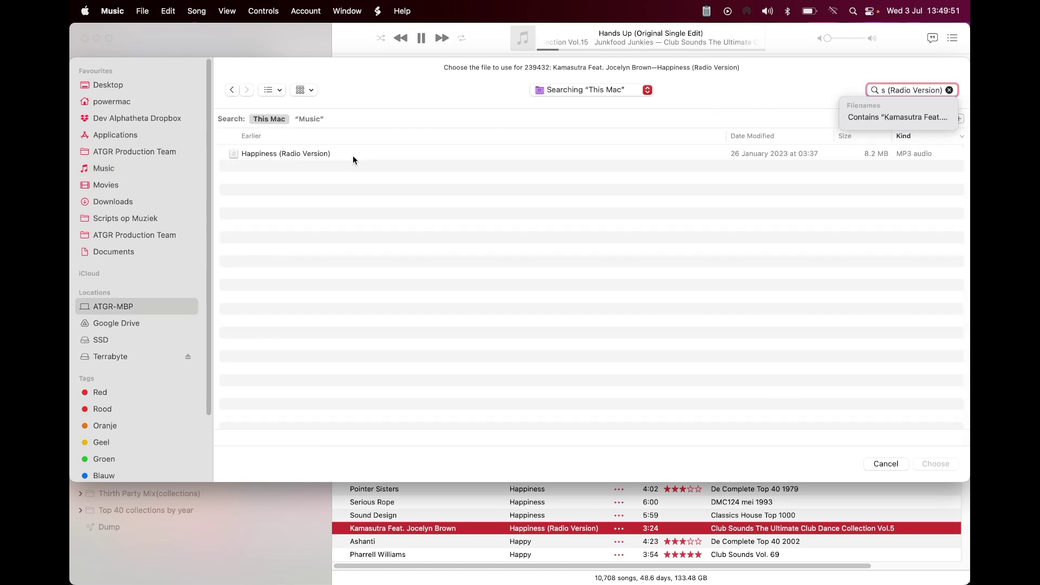
{"action": "key", "text": "Return"}
{"action": "key", "text": "Down"}
{"action": "key", "text": "Return"}
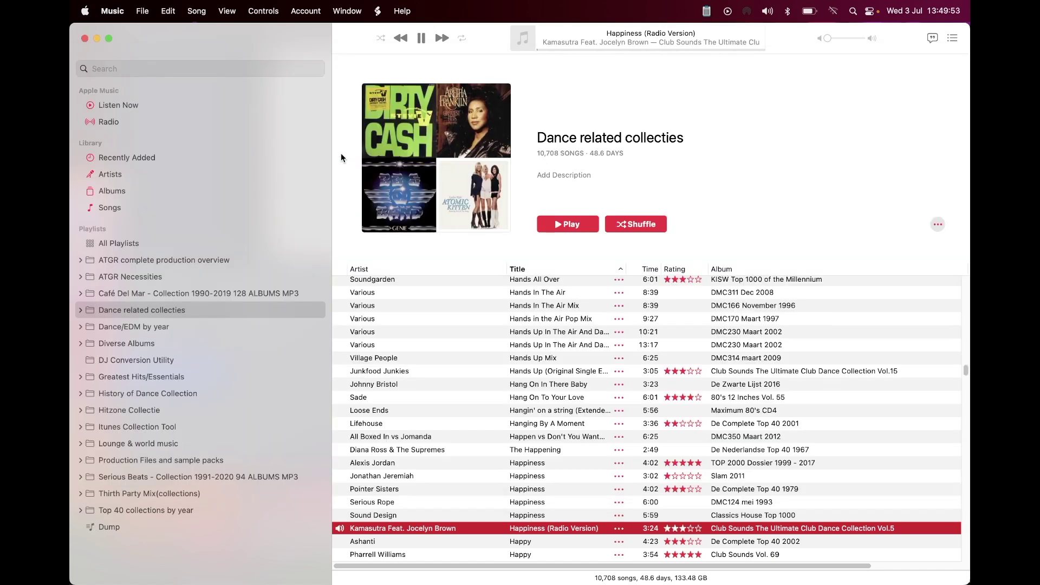